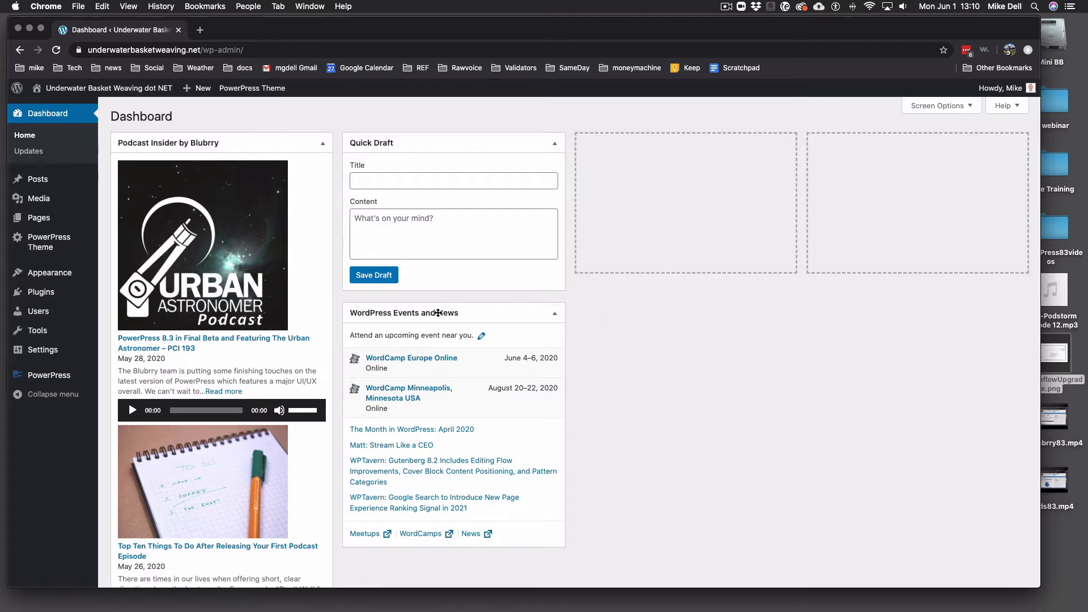
# Open the PowerPress plugin's Website settings and review the media player, permalink and episode box options.
pyautogui.moveTo(49, 377)
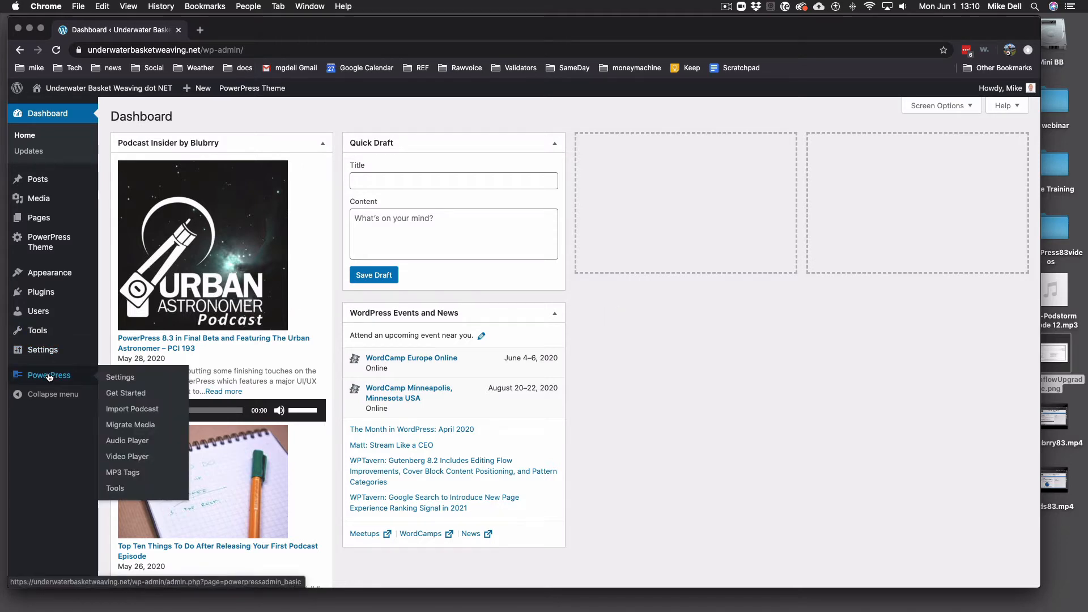
pyautogui.click(126, 378)
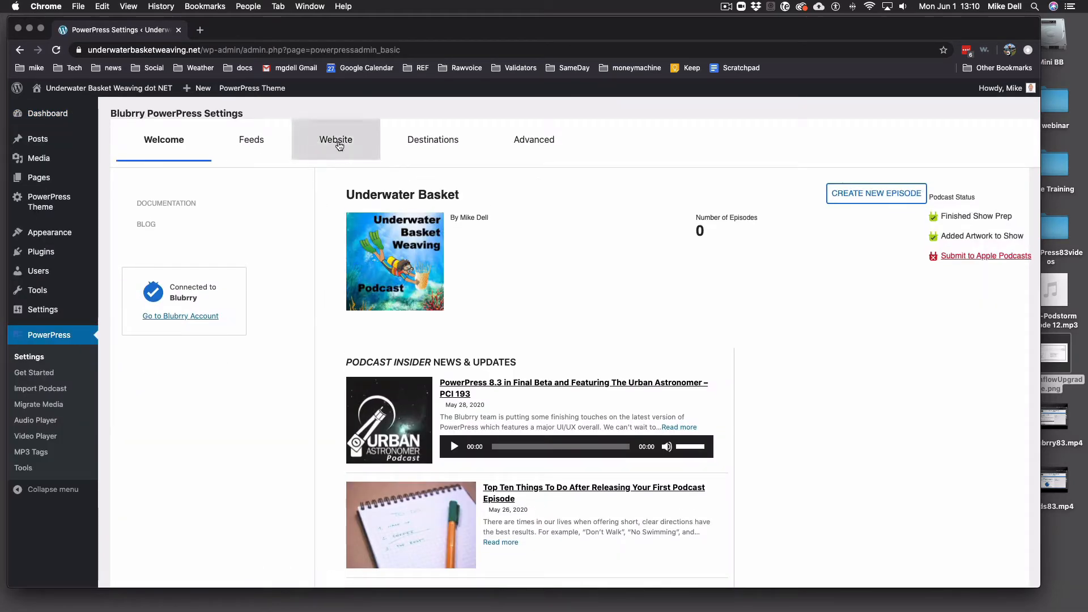
pyautogui.click(337, 143)
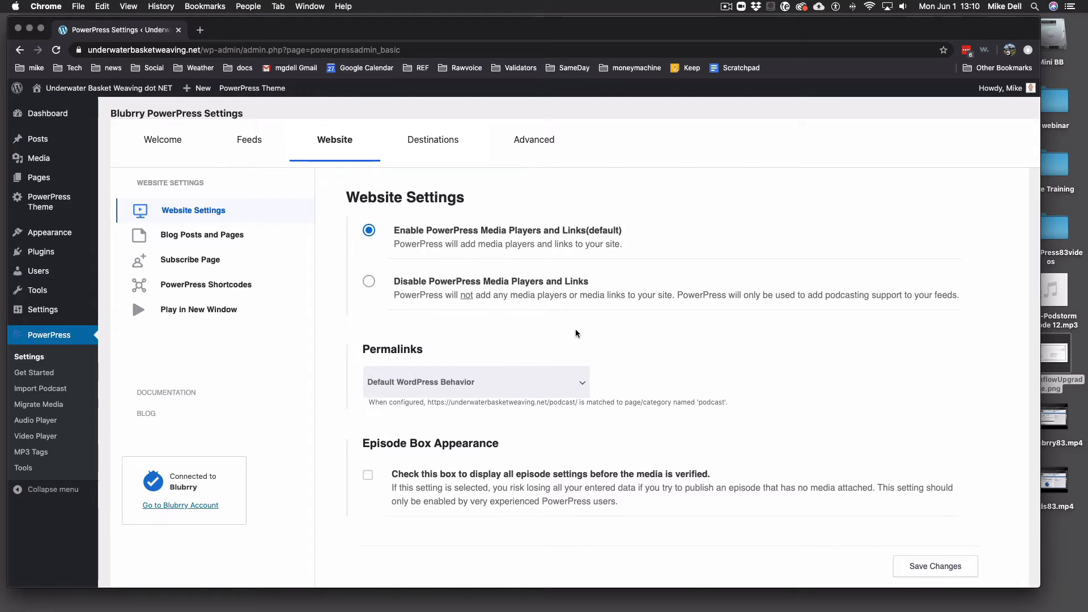
pyautogui.scroll(-3, 566, 334)
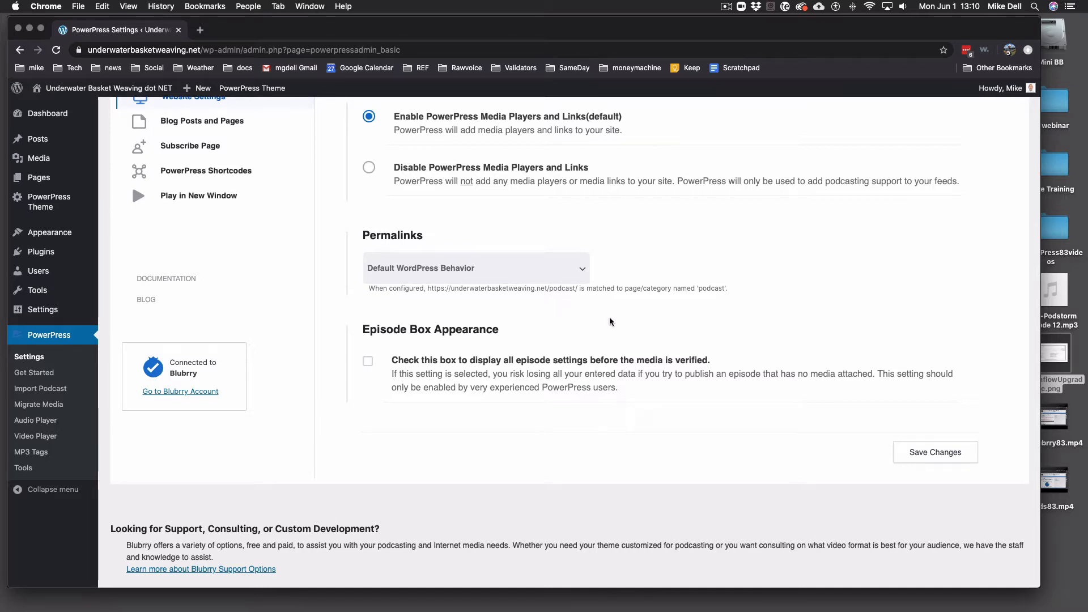
pyautogui.scroll(1, 609, 315)
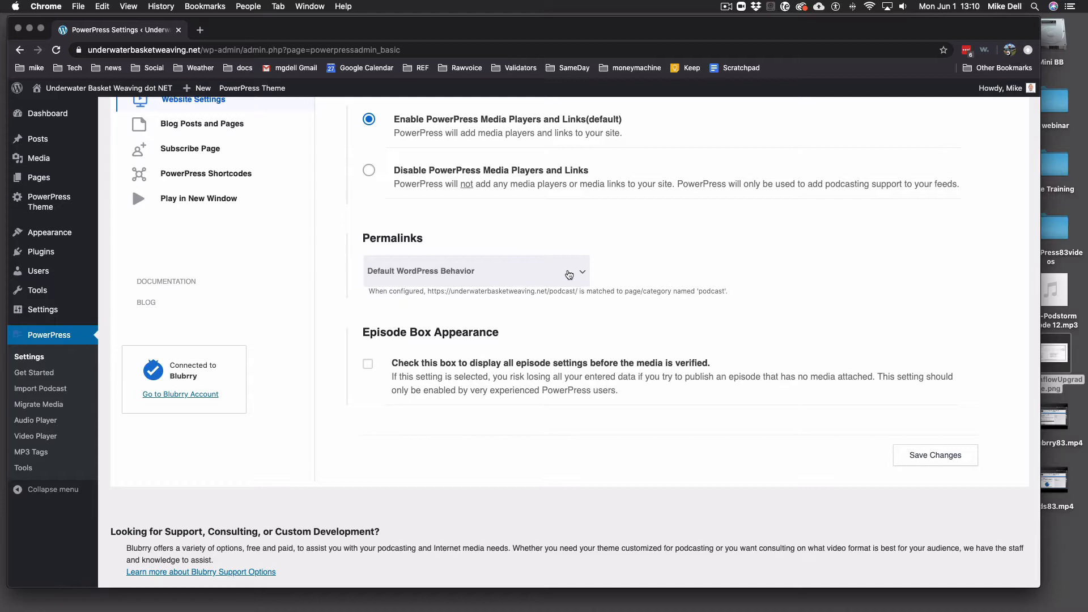
# Try Match Feed Name to Page/Category for the permalinks, return them to Default WordPress Behavior and save the website settings.
pyautogui.click(569, 275)
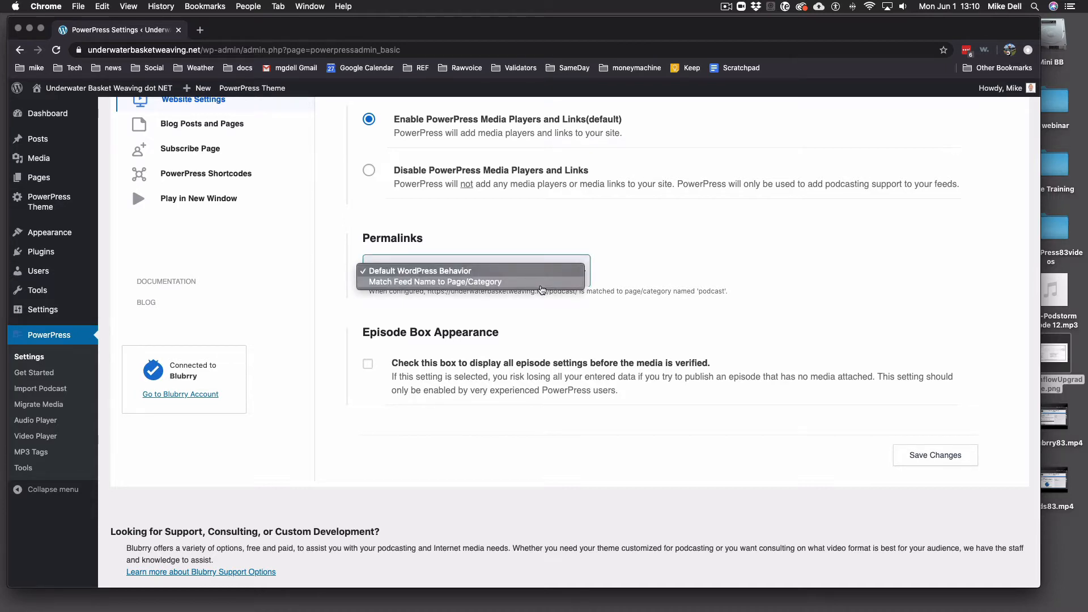
pyautogui.click(542, 287)
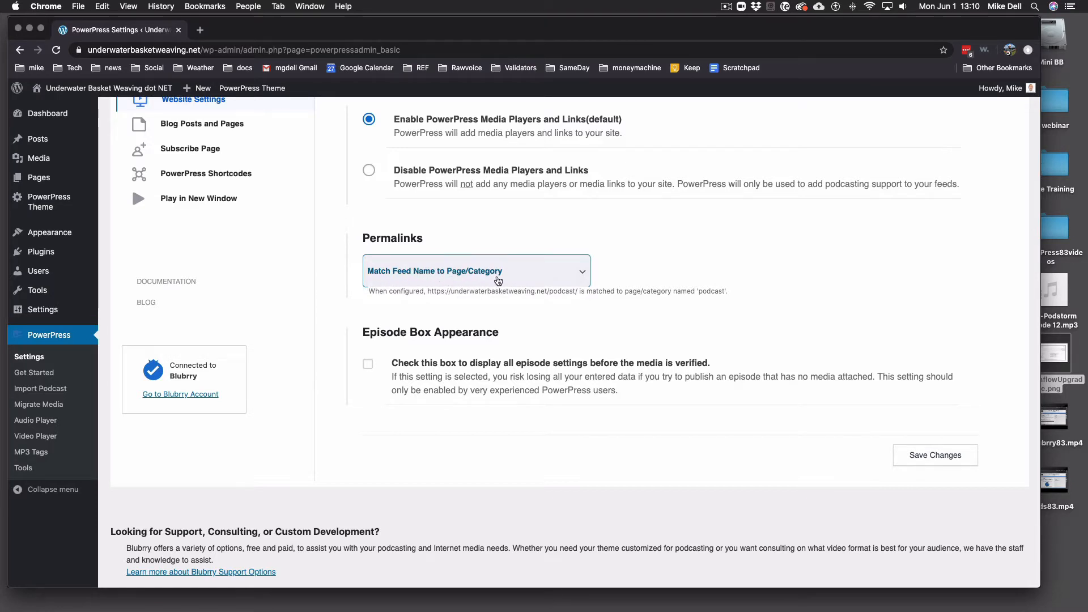
pyautogui.click(498, 281)
pyautogui.click(487, 259)
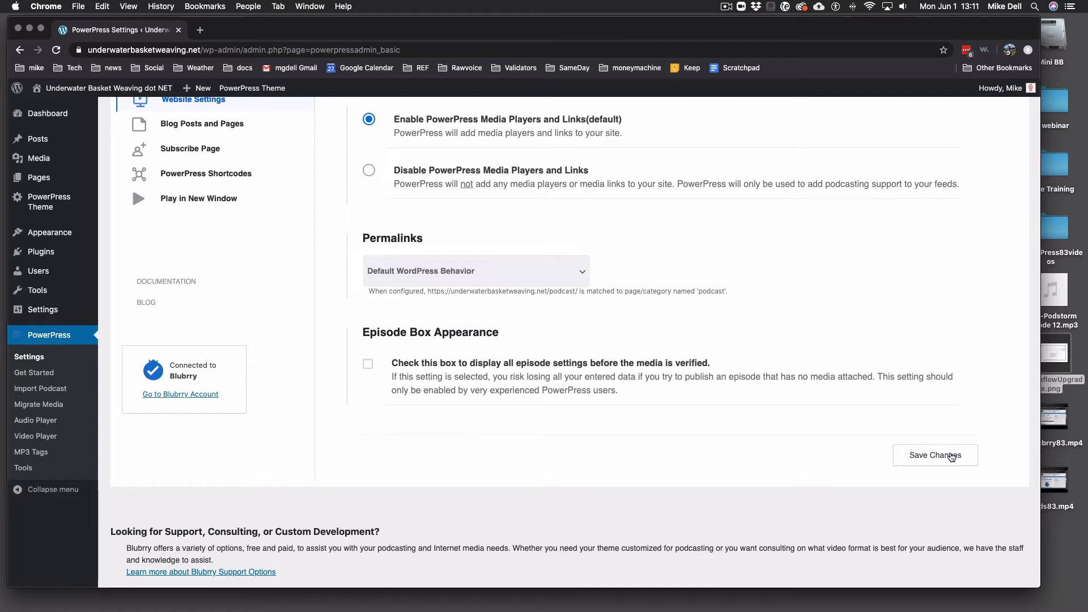
pyautogui.click(964, 455)
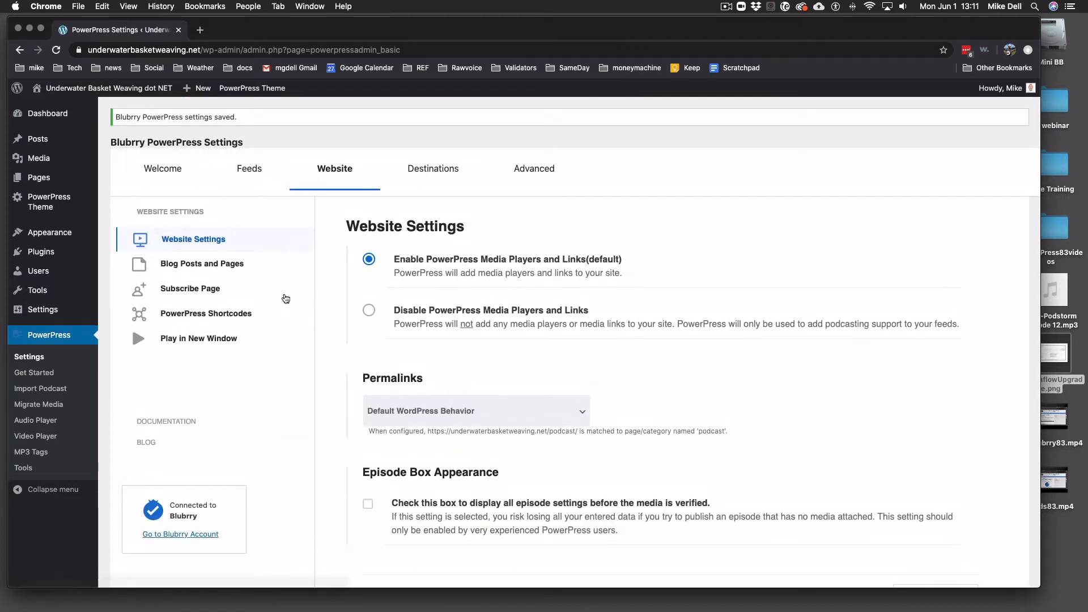
# In the Blog Posts and Pages settings, place media and links above page content and display the player/links in WordPress Excerpts.
pyautogui.click(258, 262)
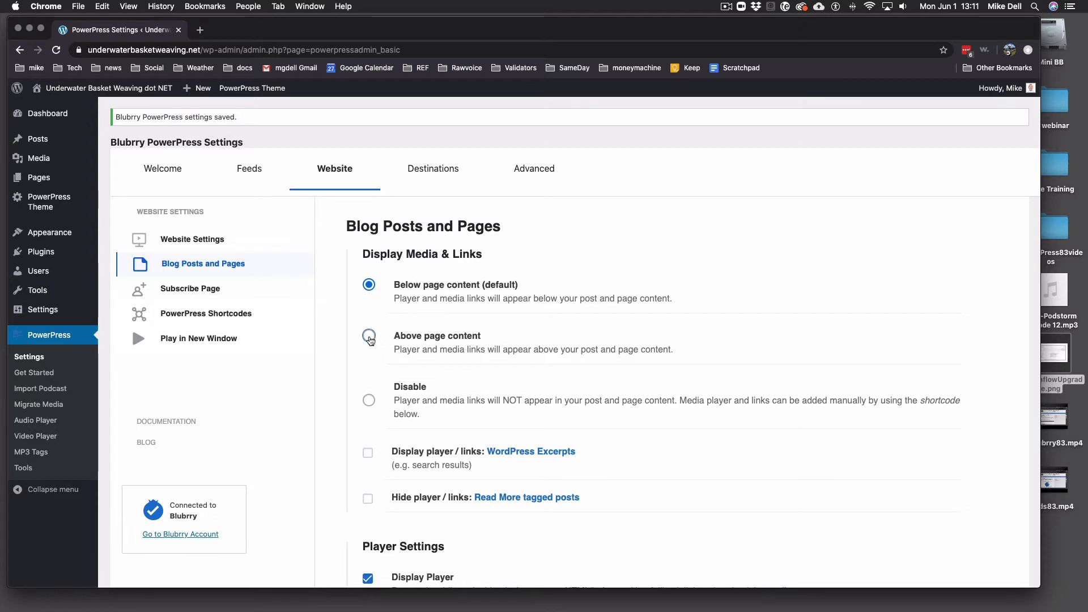
pyautogui.click(369, 335)
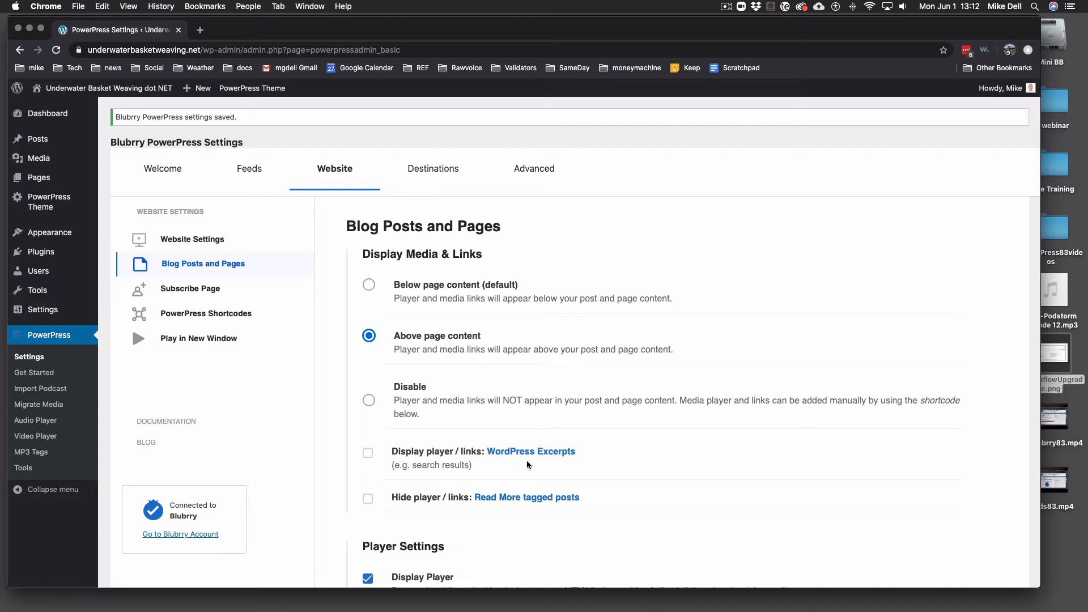
pyautogui.click(368, 455)
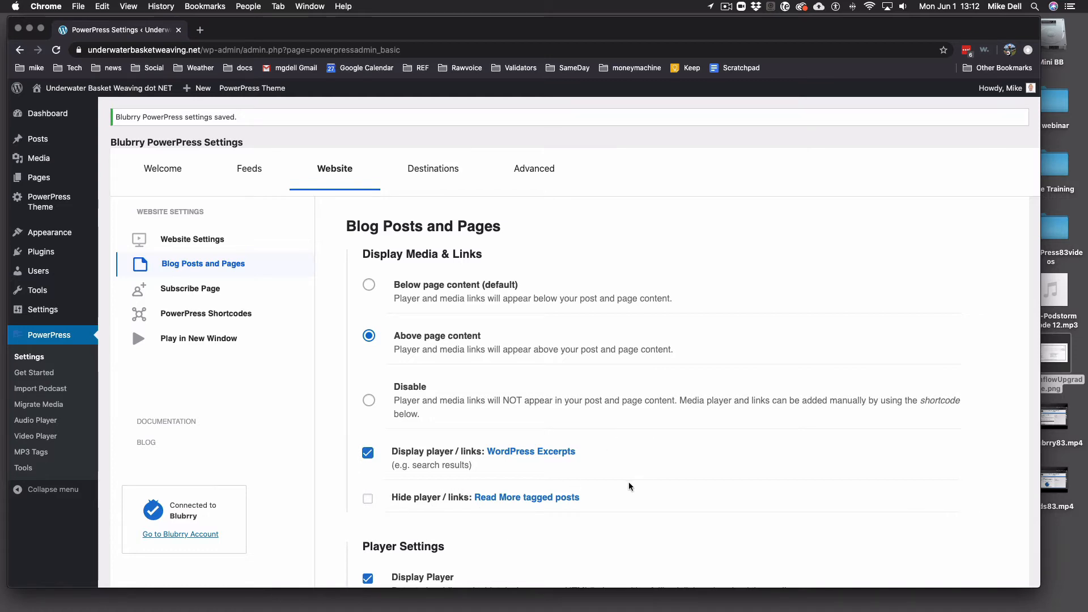
# Enable both Include file size and Include file size and duration for the download link.
pyautogui.scroll(-2, 602, 472)
pyautogui.scroll(-5, 601, 472)
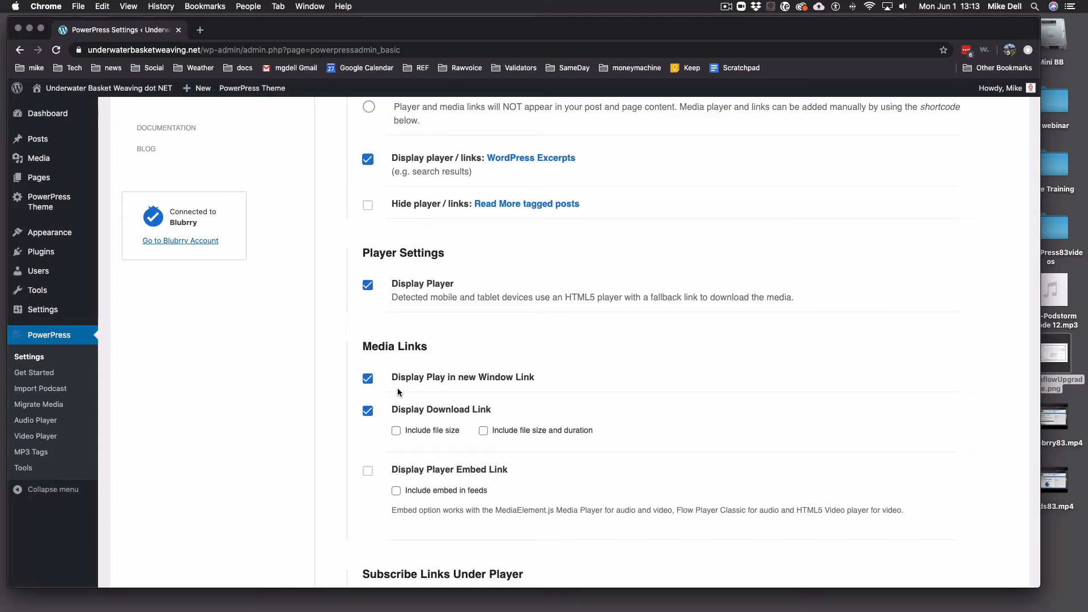
pyautogui.click(483, 432)
pyautogui.click(396, 431)
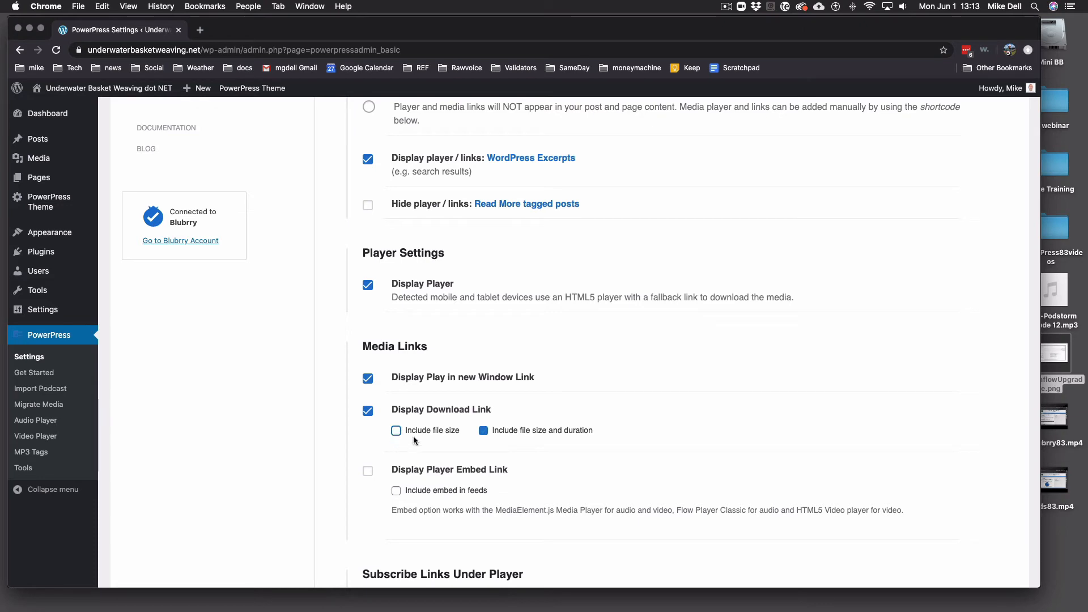
pyautogui.click(396, 431)
# Enable Display Player Embed Link, leave the Subscribe Label blank and save the Blog Posts and Pages settings.
pyautogui.scroll(-5, 563, 464)
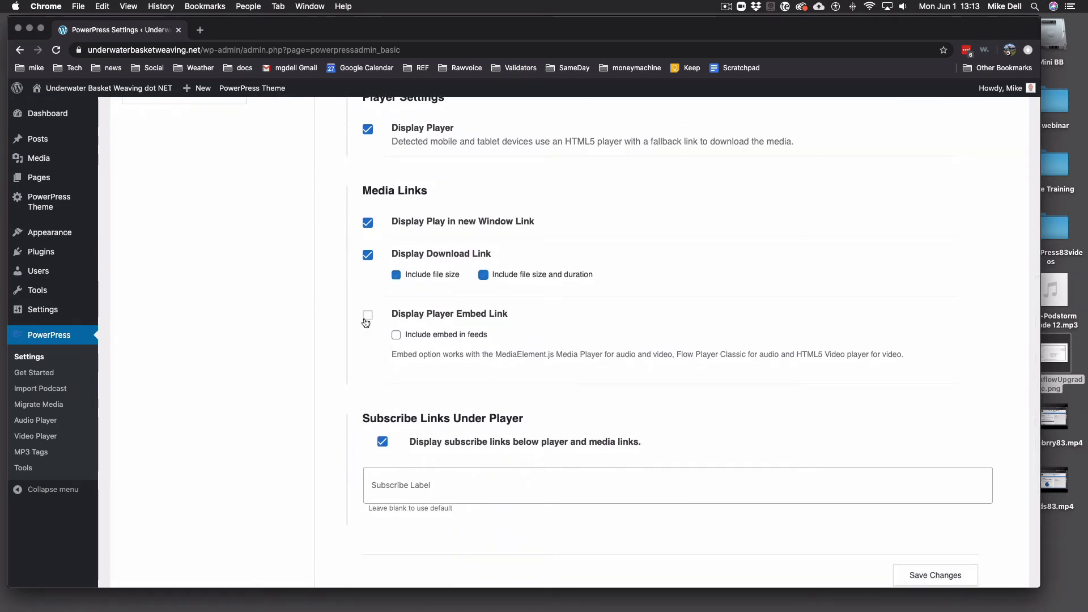
pyautogui.click(367, 316)
pyautogui.click(447, 483)
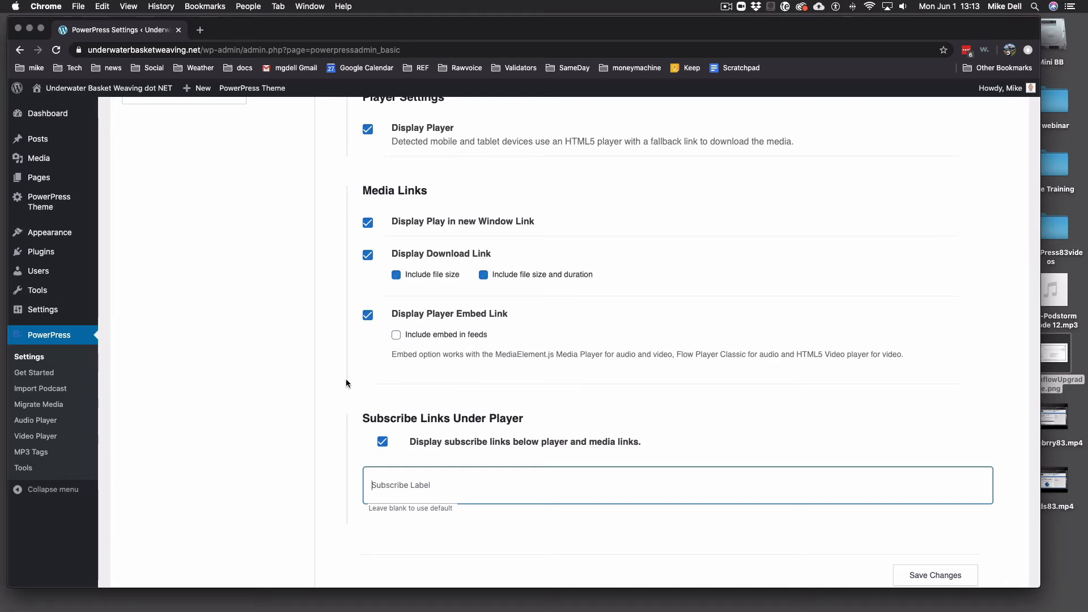
pyautogui.press('Return')
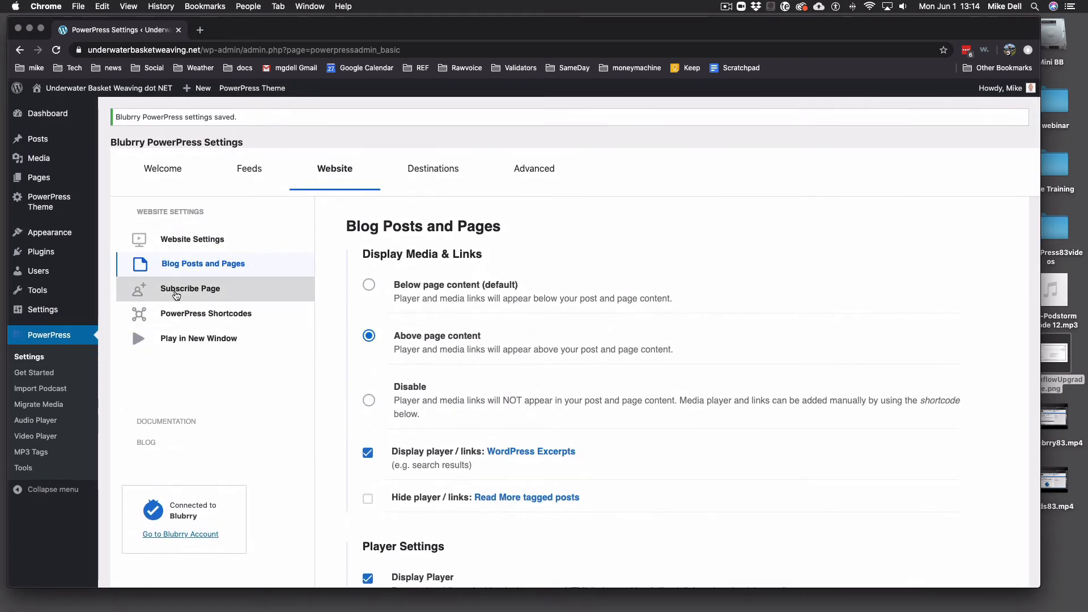
# Create a subscribe page from the template in the Subscribe Page settings.
pyautogui.click(188, 288)
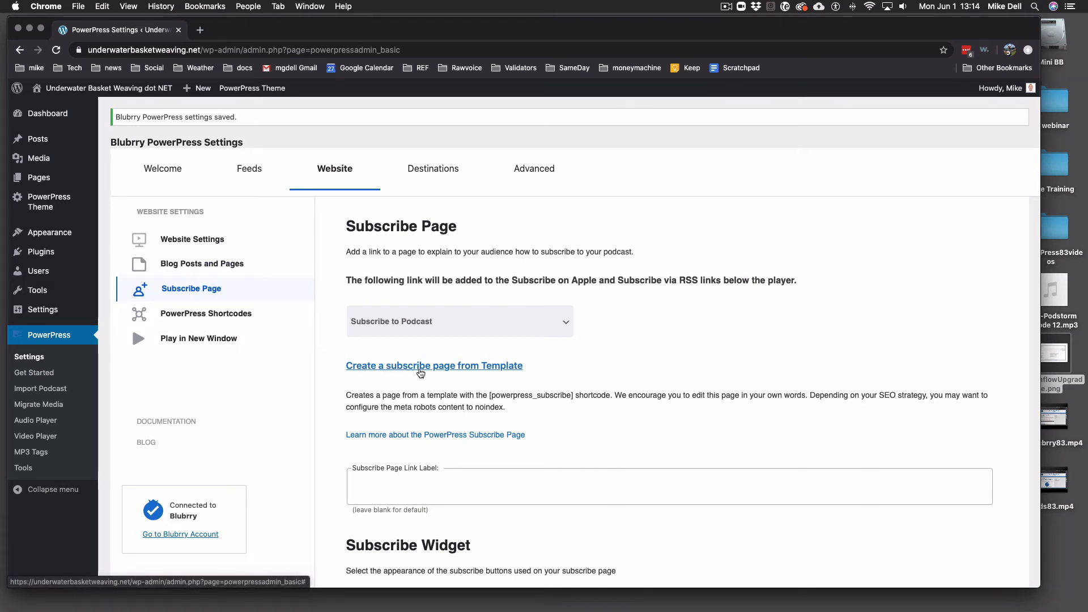
pyautogui.click(419, 367)
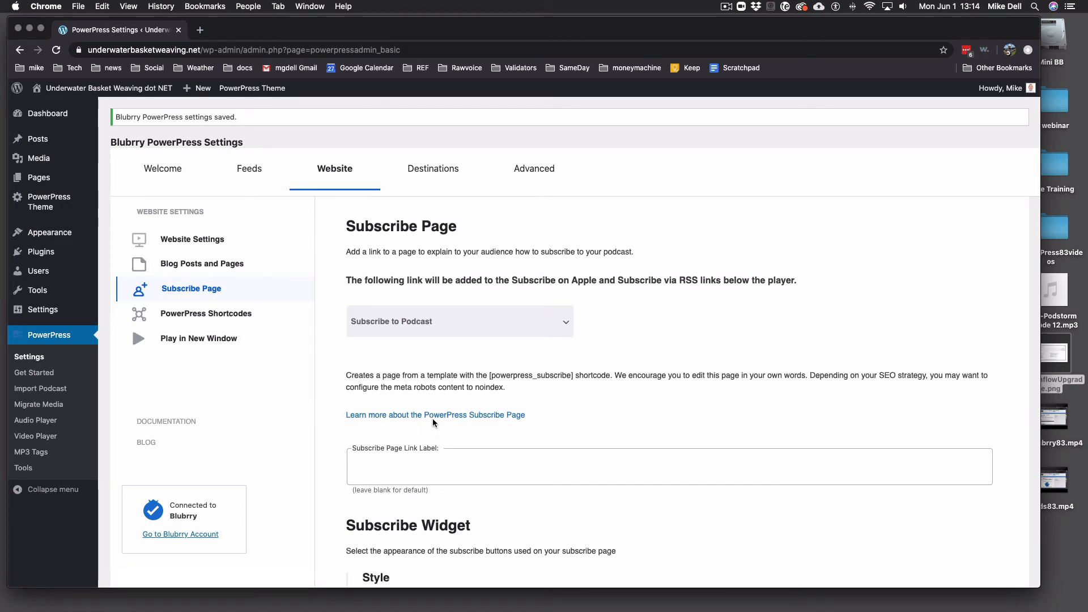
pyautogui.scroll(-4, 433, 419)
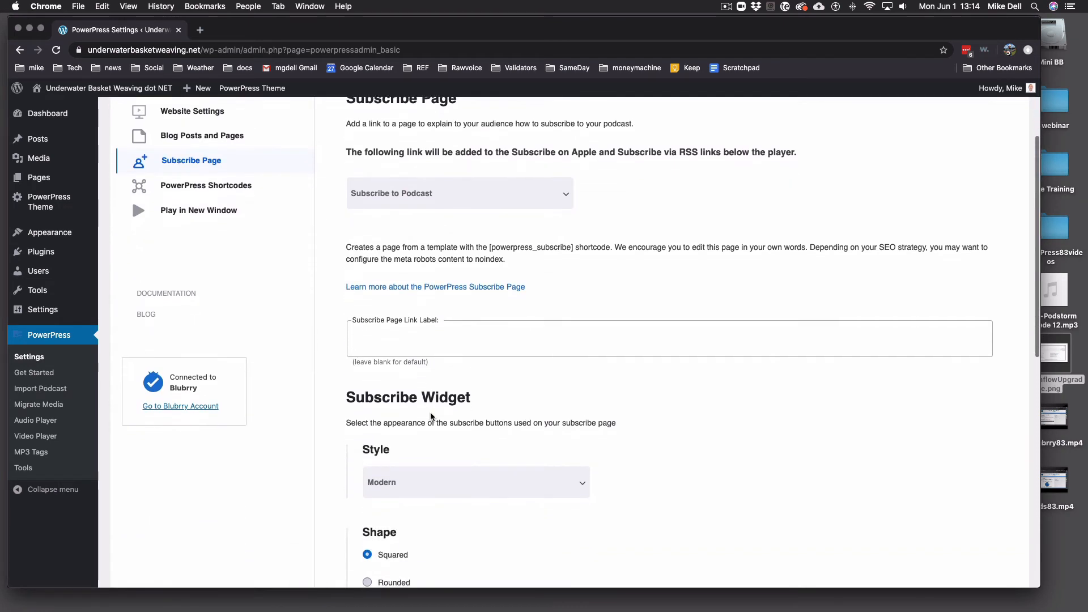
pyautogui.moveTo(40, 180)
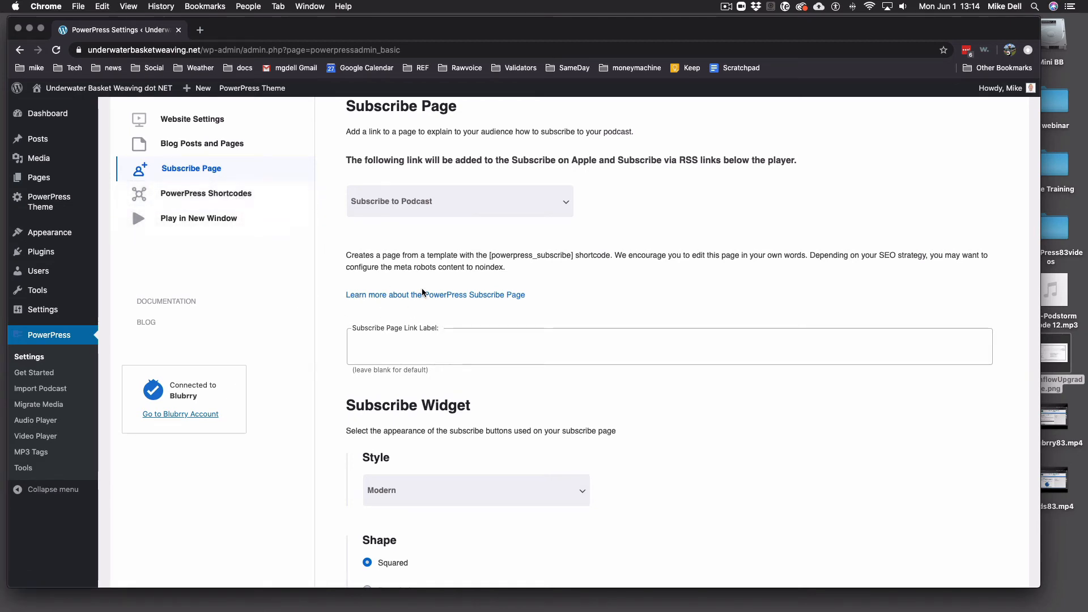
# Preview the subscribe widget's Classic style and Rounded shape, returning the options to Modern and Squared.
pyautogui.scroll(-5, 421, 291)
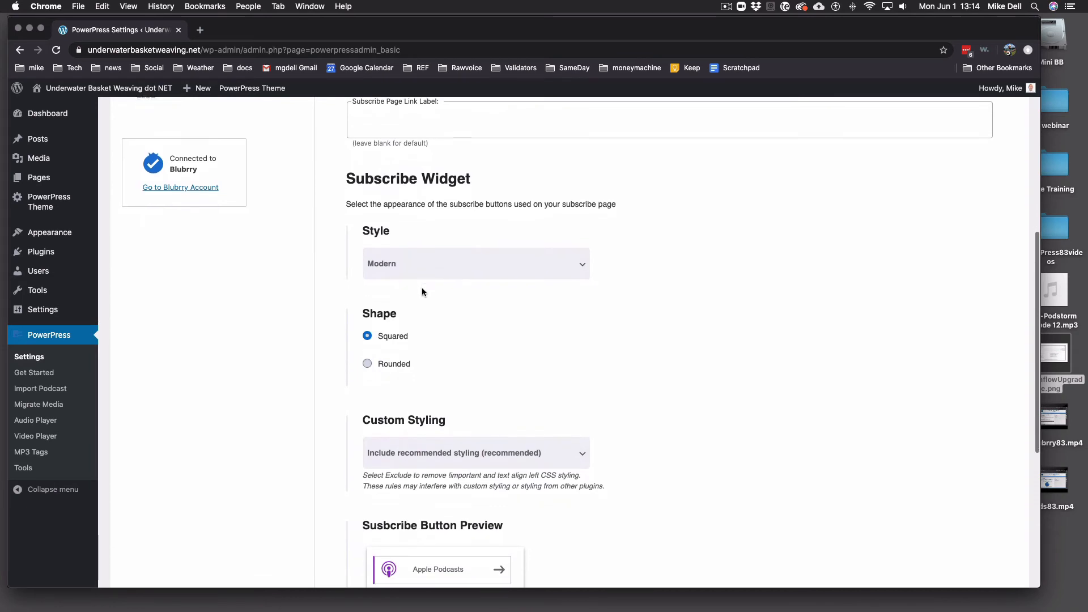
pyautogui.scroll(-2, 422, 289)
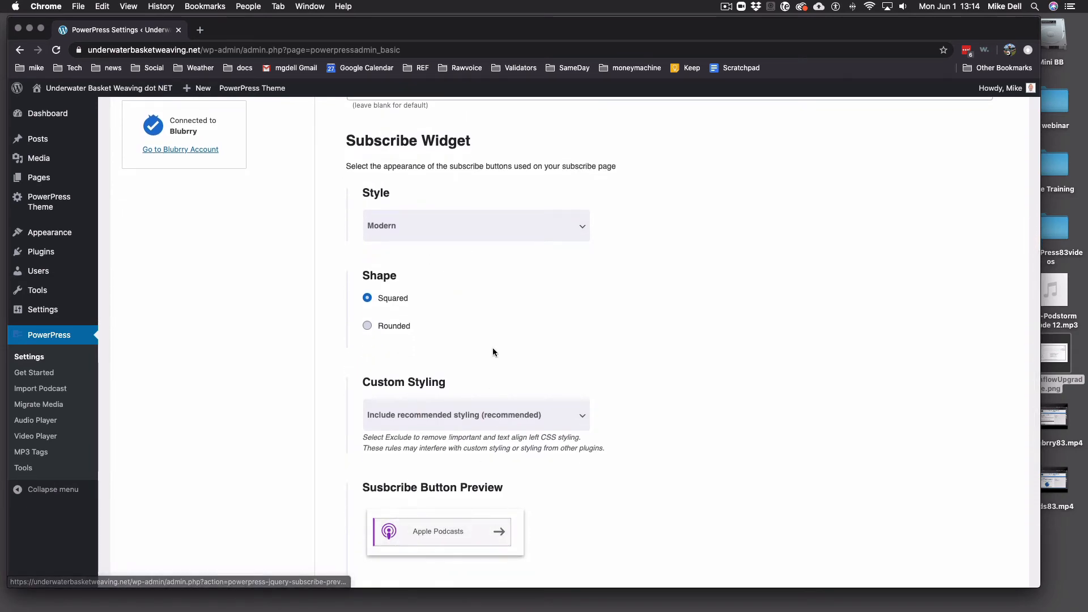
pyautogui.click(423, 226)
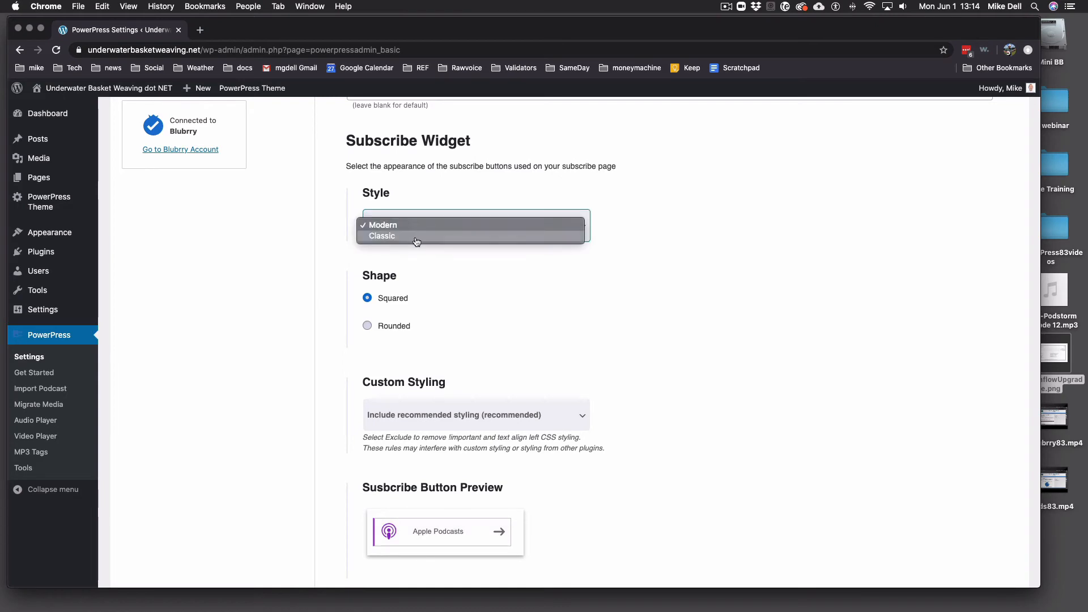
pyautogui.click(418, 237)
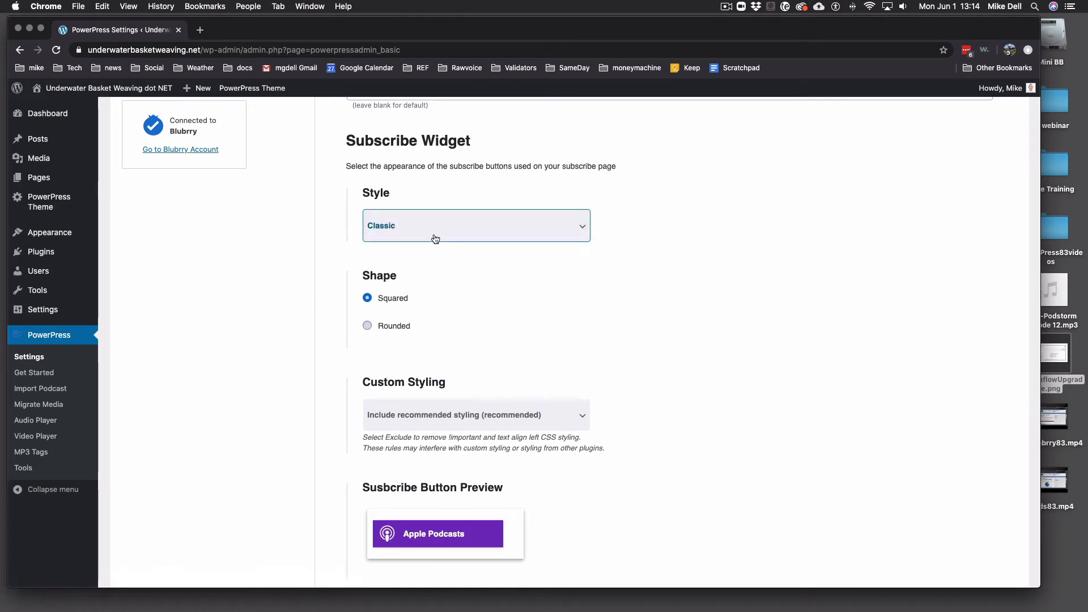
pyautogui.click(423, 231)
pyautogui.click(415, 216)
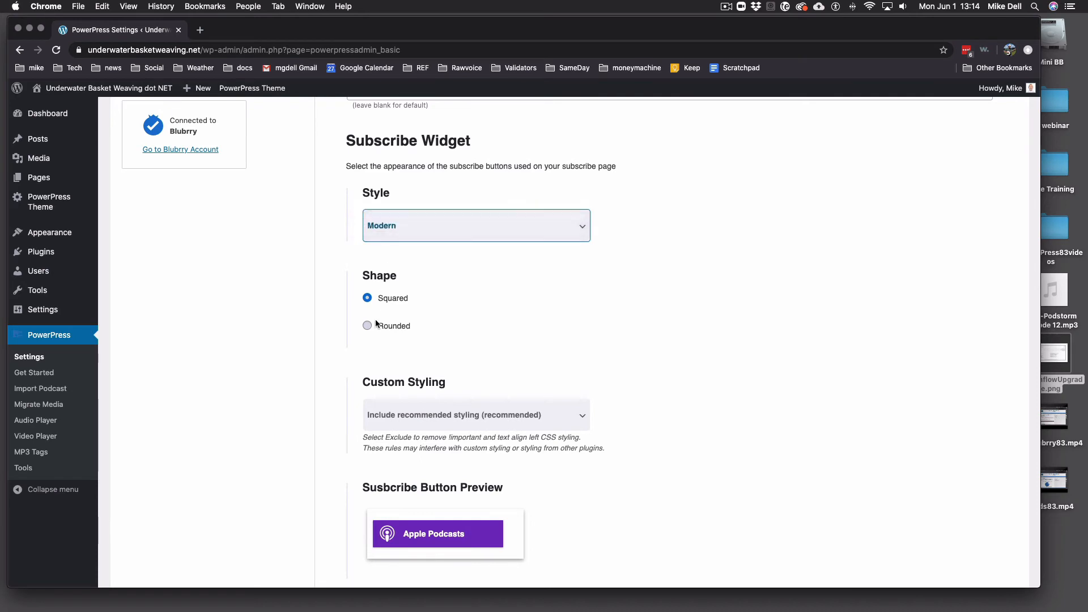
pyautogui.click(367, 326)
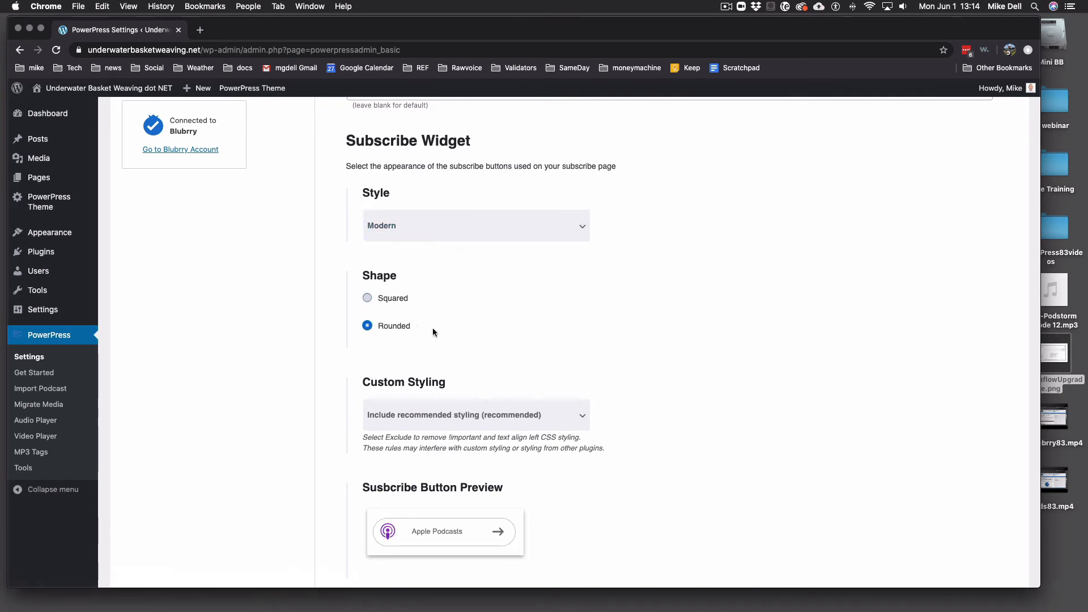
pyautogui.click(366, 298)
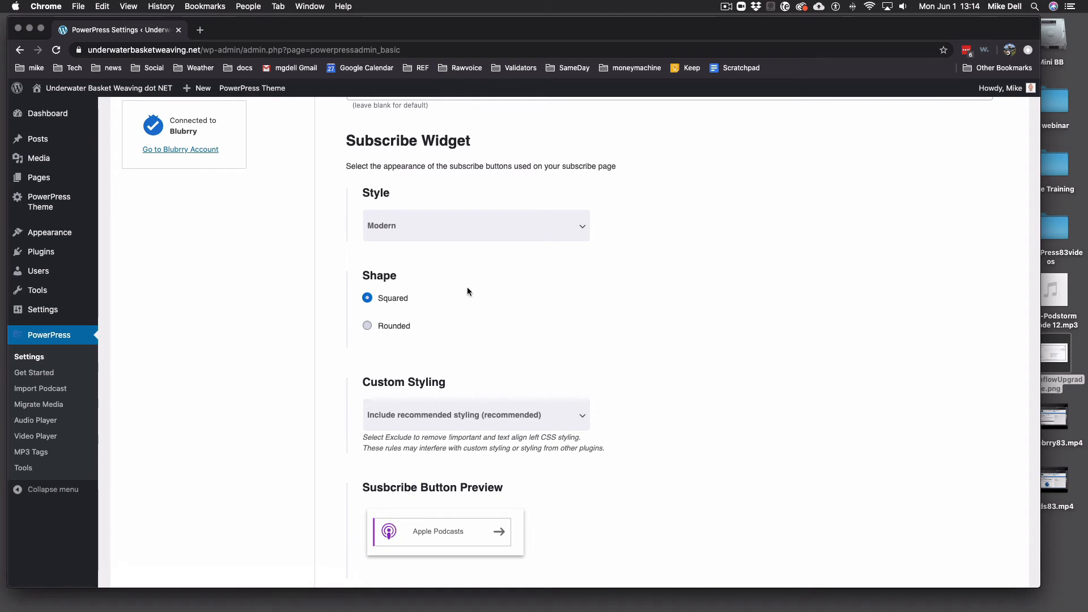
# Check the Custom Styling choices, keep the recommended styling included and save the Subscribe Page settings.
pyautogui.scroll(-6, 467, 292)
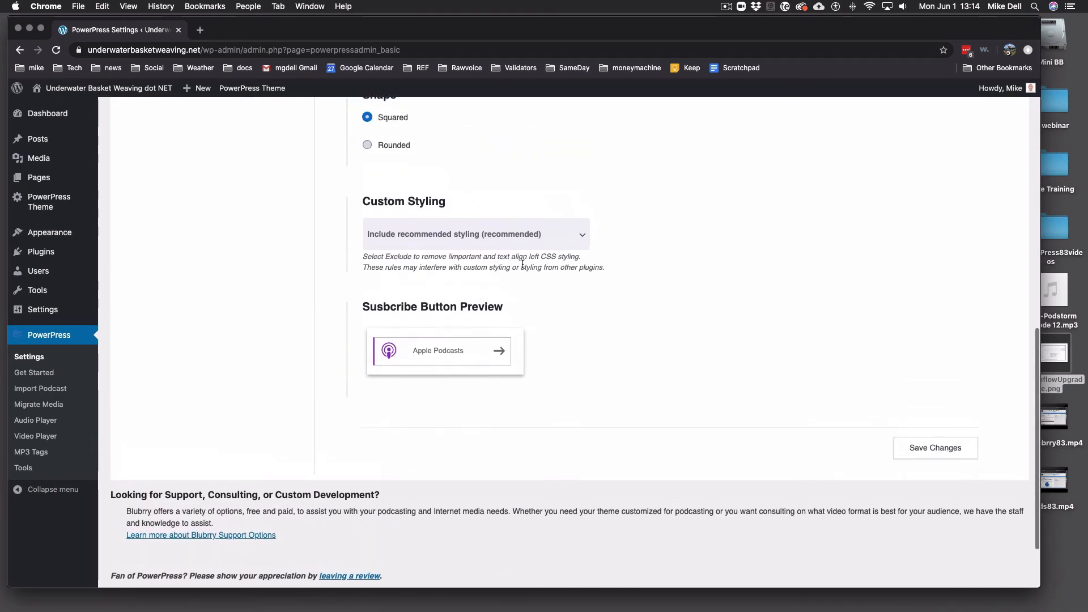
pyautogui.click(581, 236)
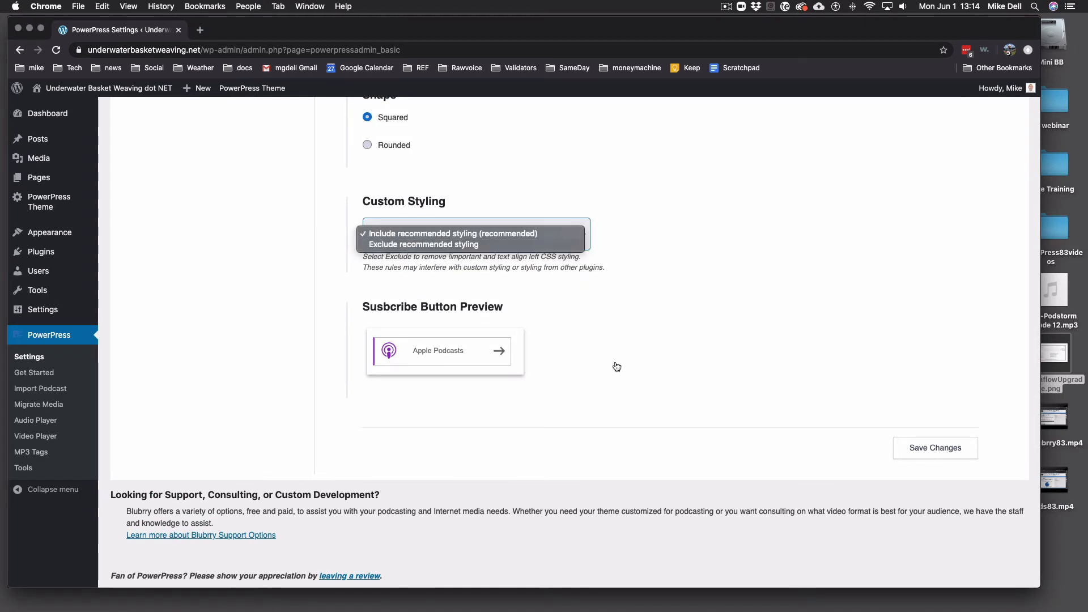
pyautogui.click(601, 350)
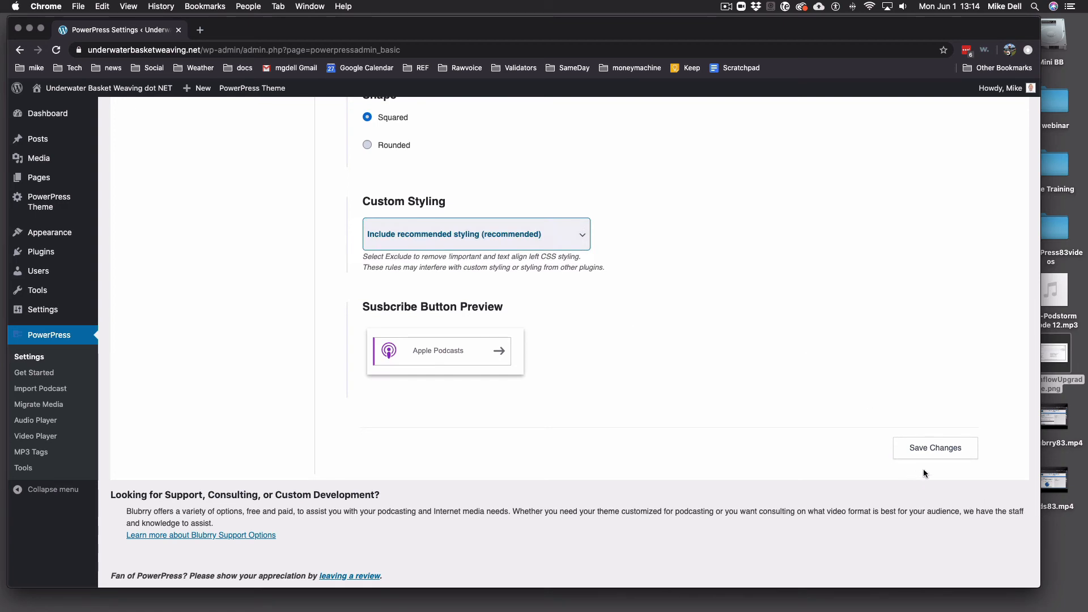
pyautogui.click(931, 447)
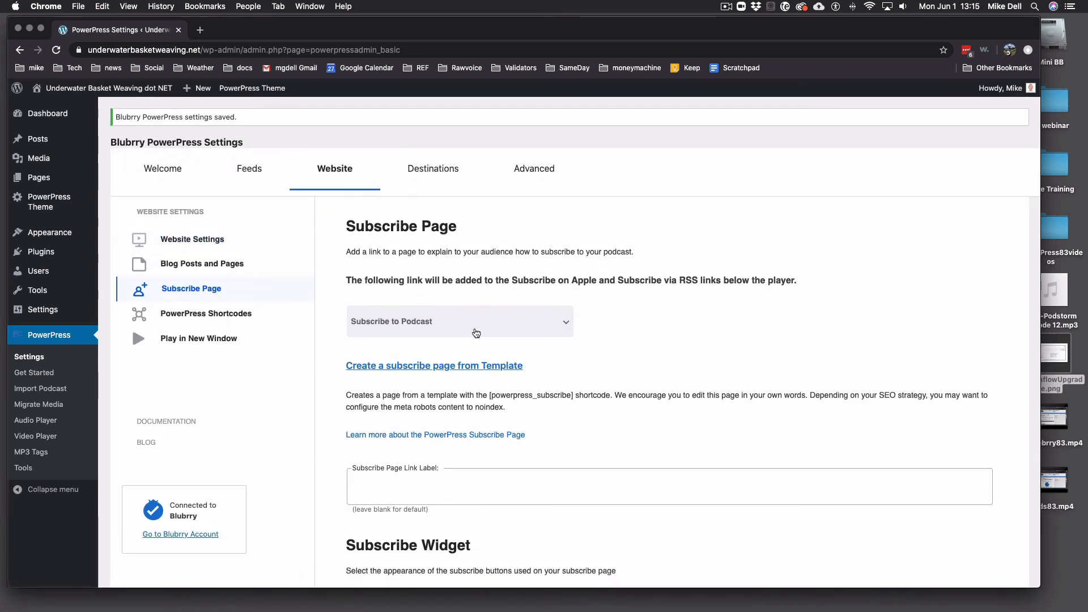
# Open the PowerPress Shortcodes reference and highlight the [powerpress_playlist] shortcode.
pyautogui.click(198, 314)
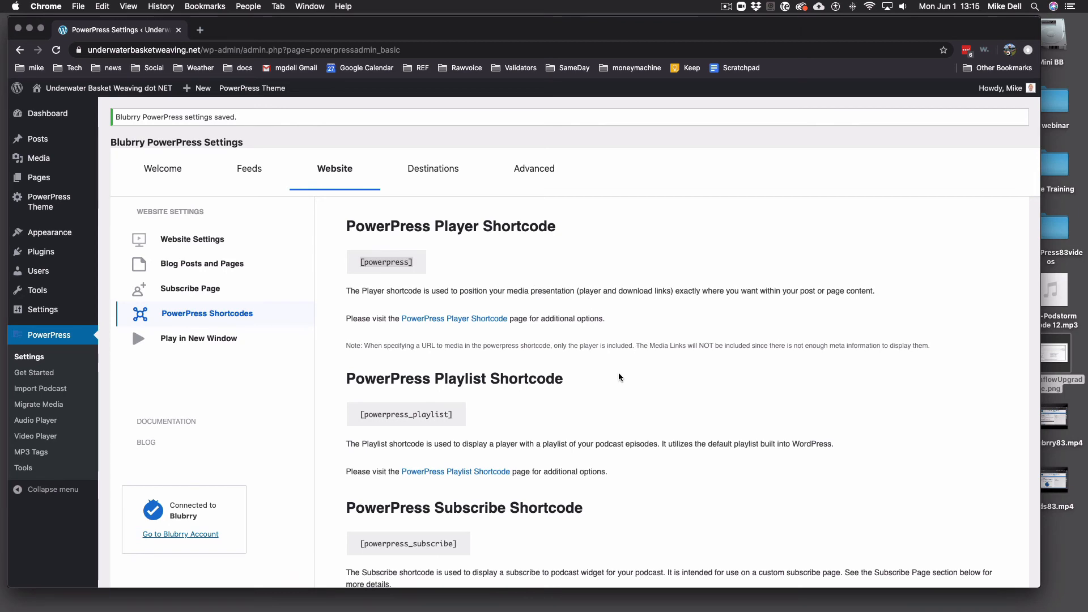
pyautogui.scroll(-3, 619, 374)
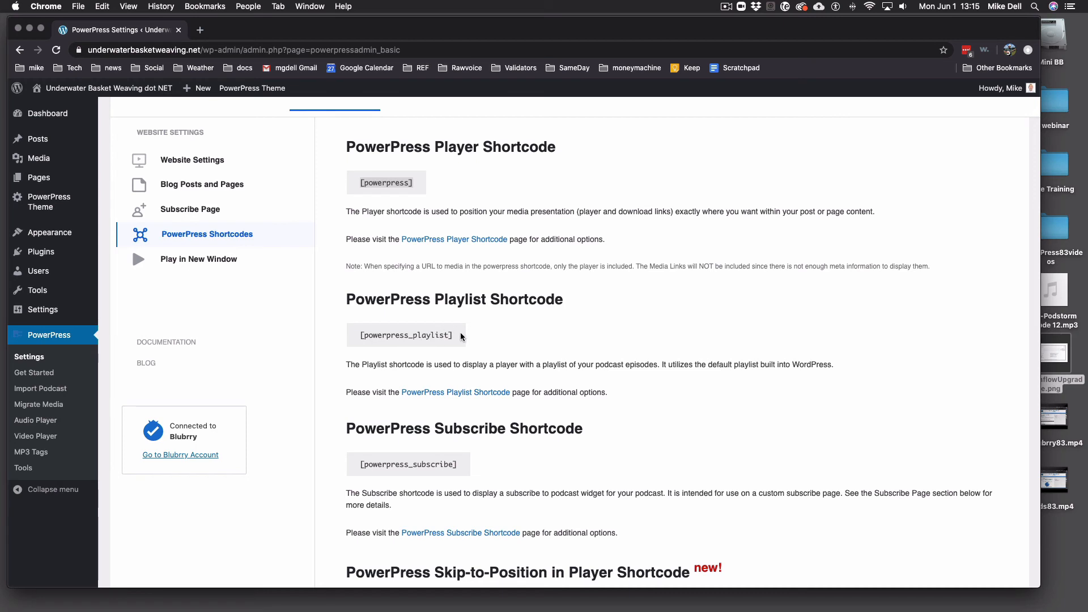
pyautogui.moveTo(457, 339); pyautogui.dragTo(337, 339)
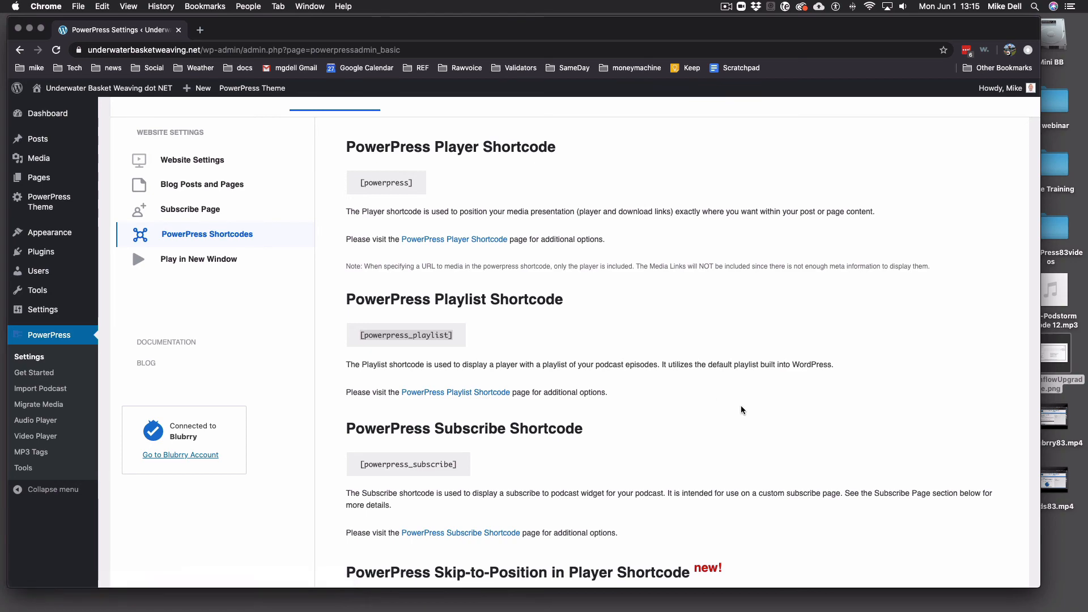
# Try the "Yes, please try to fix" option under Having Issues on the shortcodes page, then restore "No, everything is working".
pyautogui.scroll(-3, 740, 407)
pyautogui.scroll(-2, 740, 405)
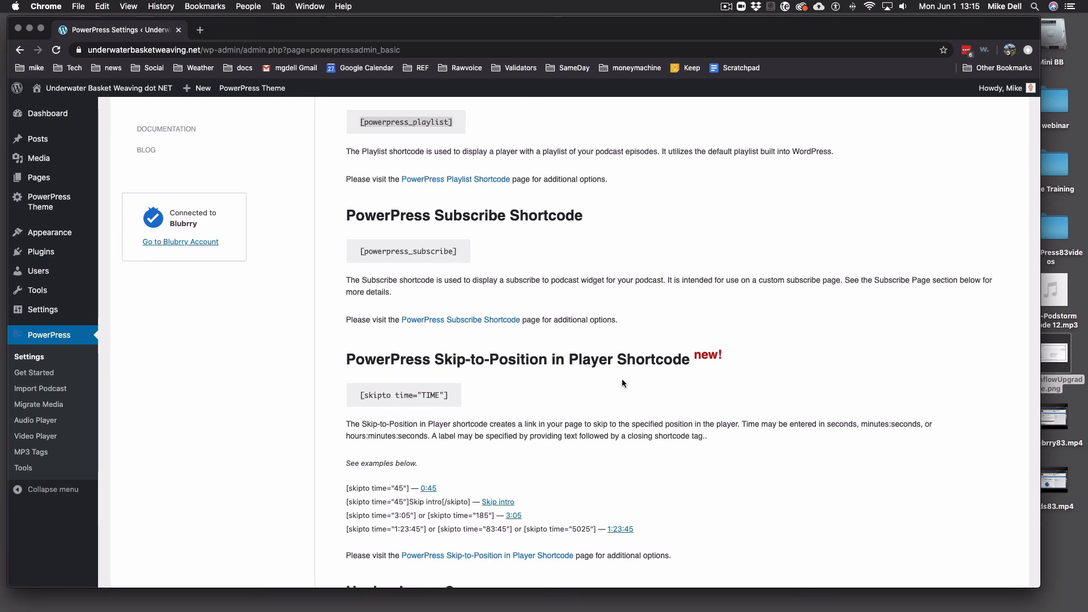
pyautogui.scroll(-4, 620, 379)
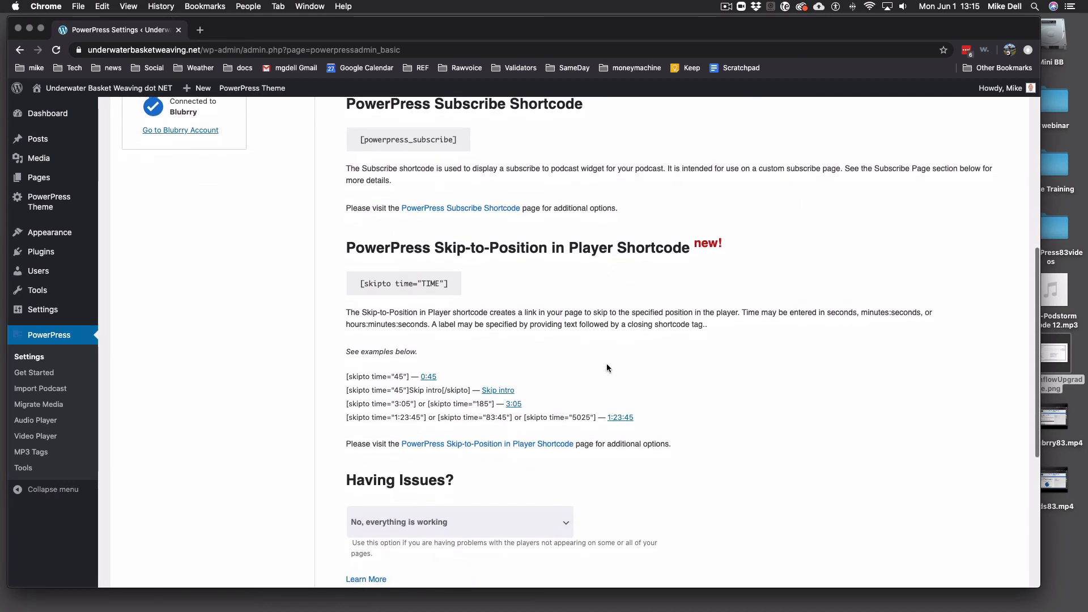
pyautogui.scroll(-1, 605, 362)
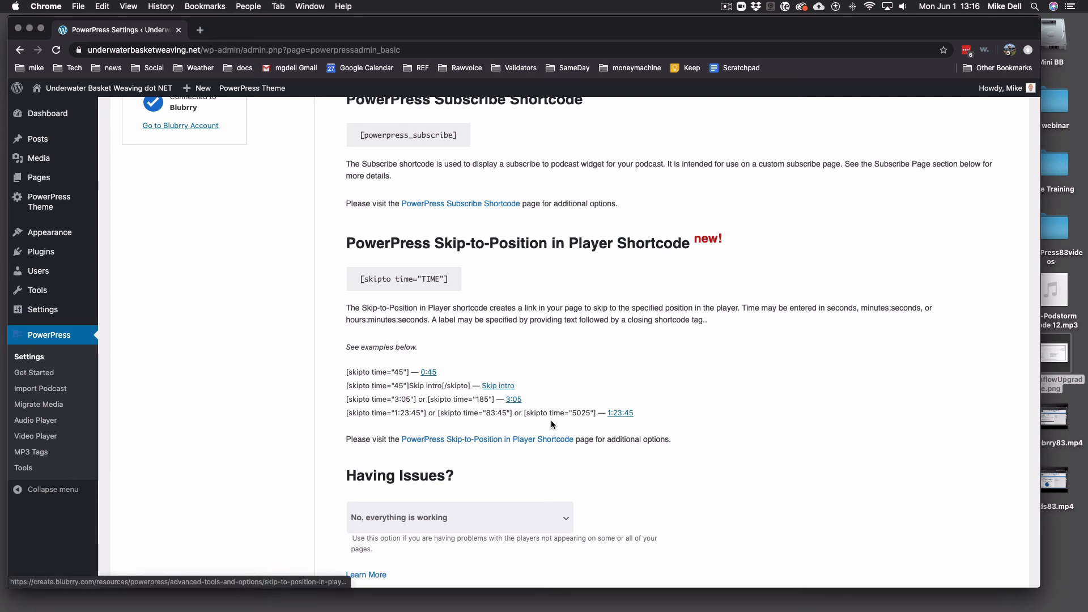
pyautogui.scroll(-5, 620, 407)
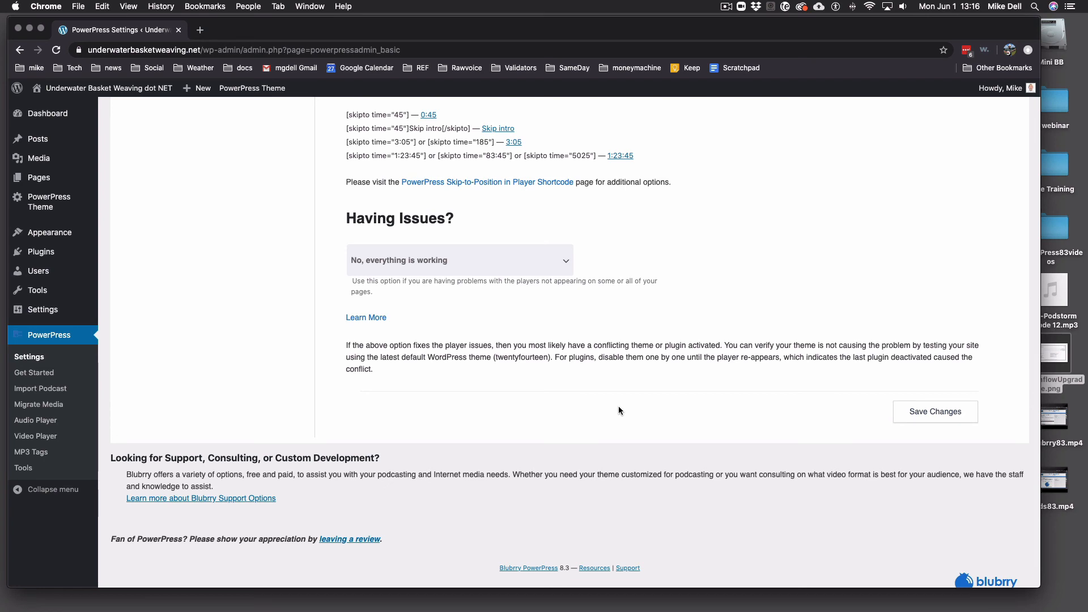
pyautogui.click(507, 266)
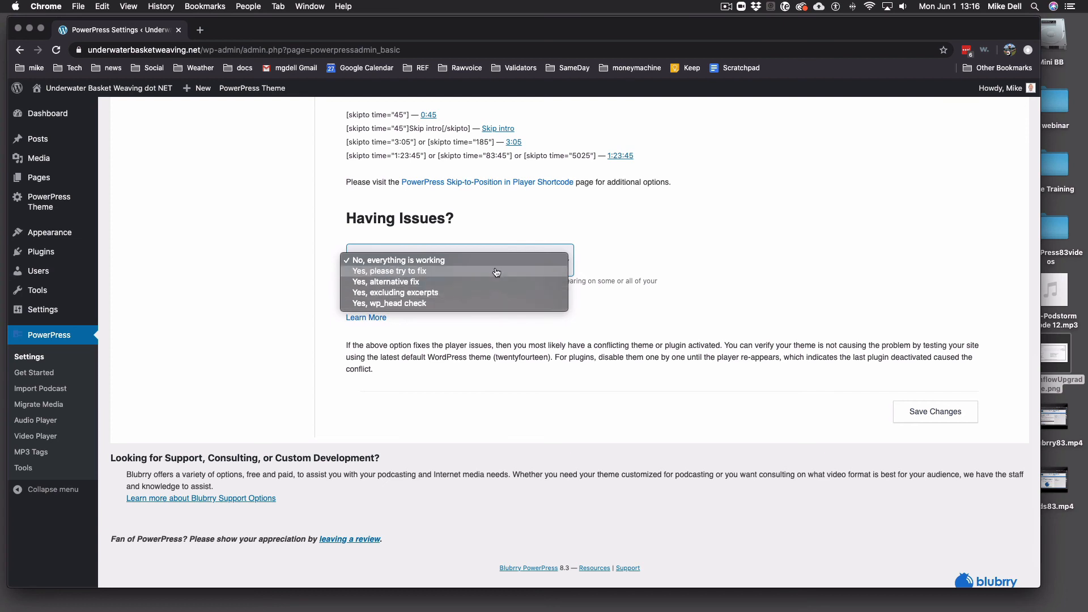
pyautogui.click(540, 262)
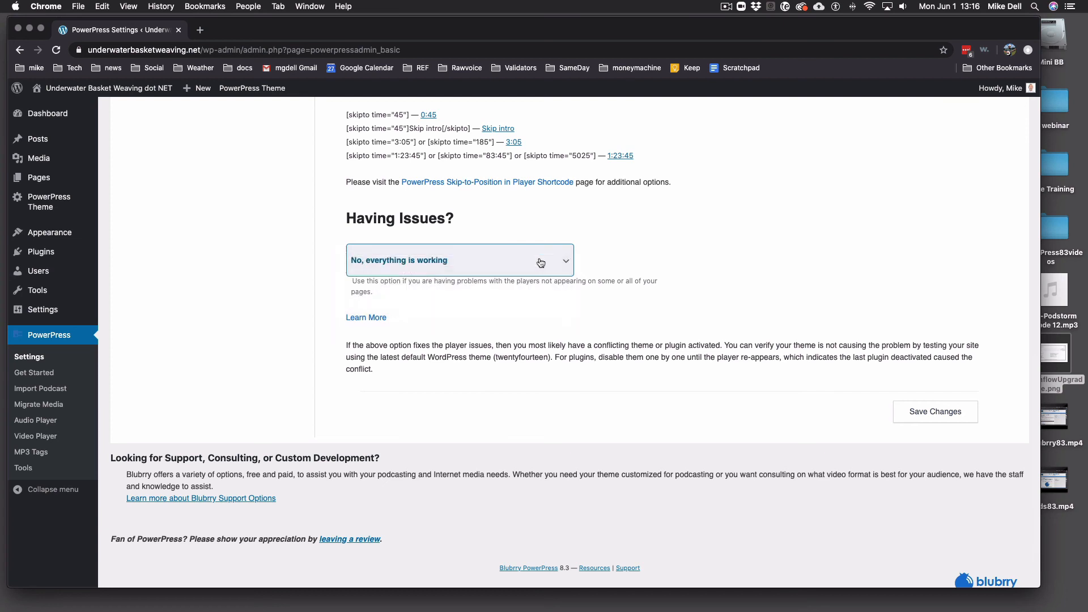
pyautogui.click(503, 265)
pyautogui.click(476, 273)
pyautogui.click(471, 262)
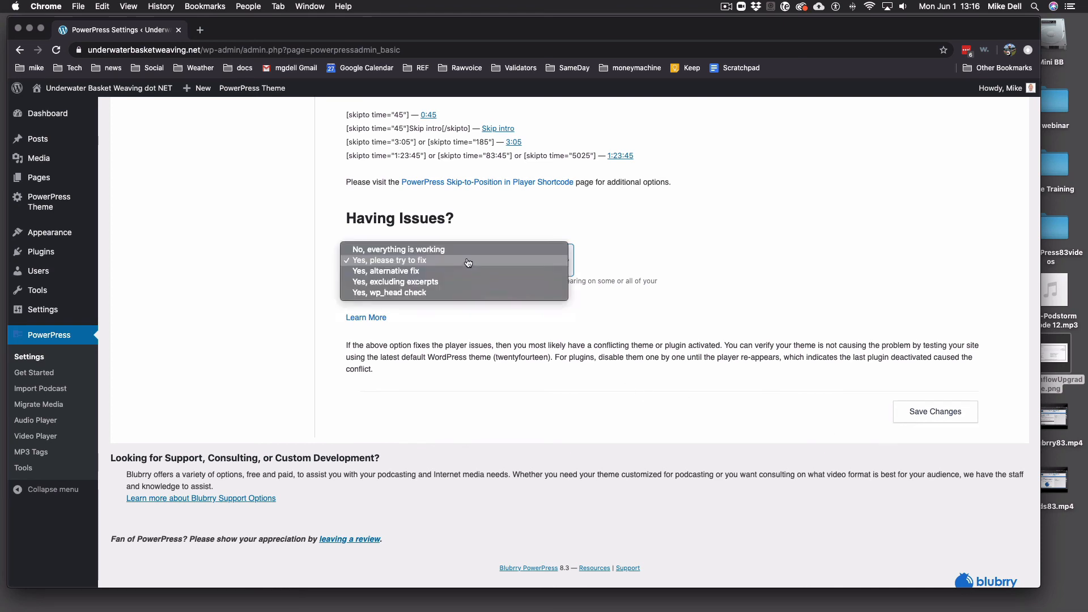
pyautogui.click(468, 248)
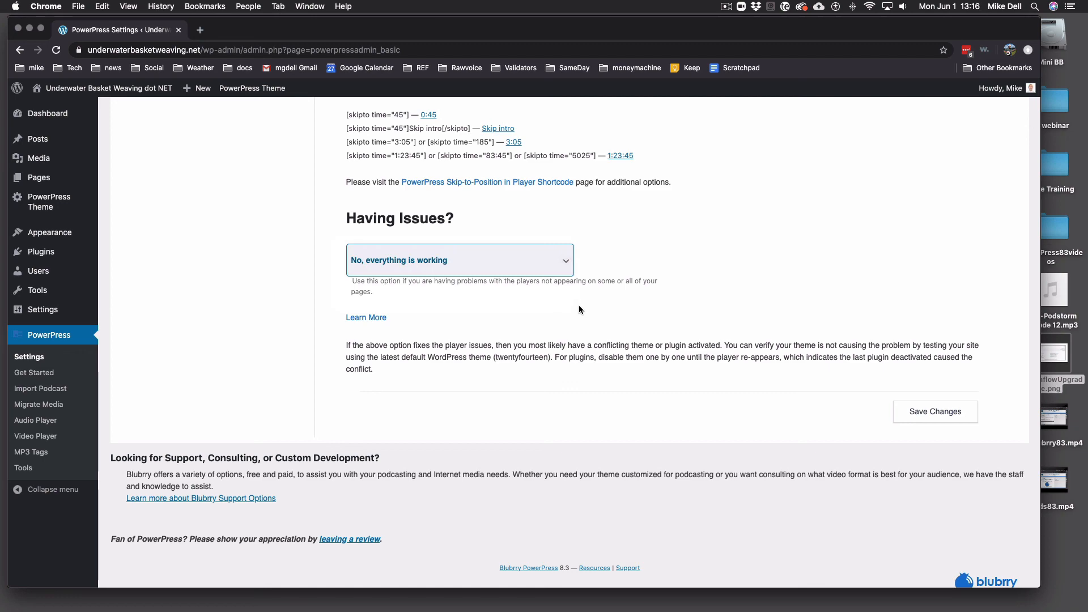
# Open the Play in New Window settings, leave the new window's width and height blank for the defaults, and save the changes.
pyautogui.scroll(10, 580, 305)
pyautogui.scroll(2, 519, 296)
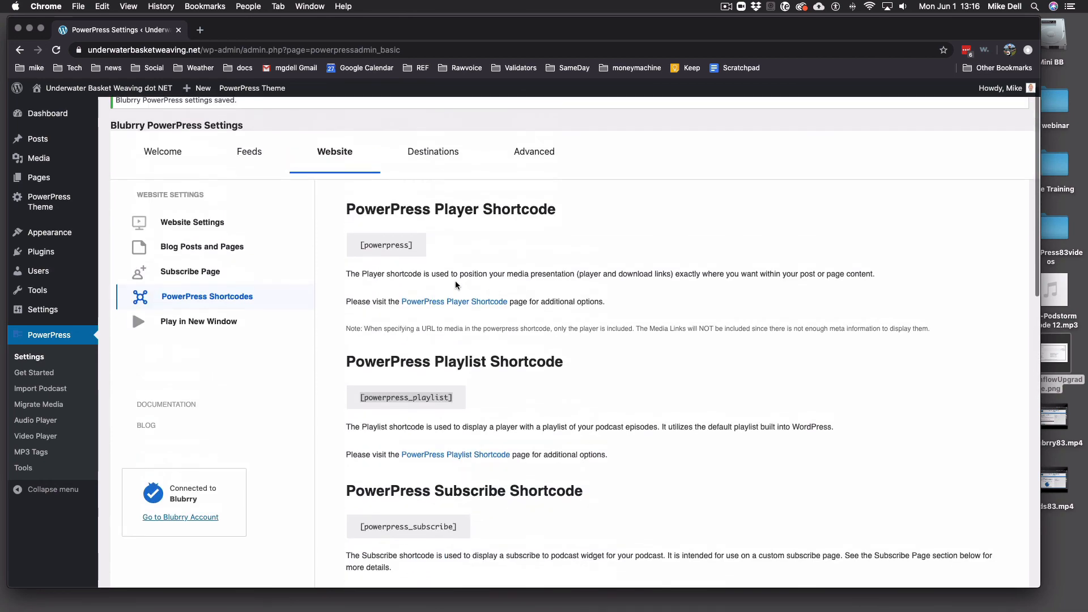
pyautogui.click(209, 322)
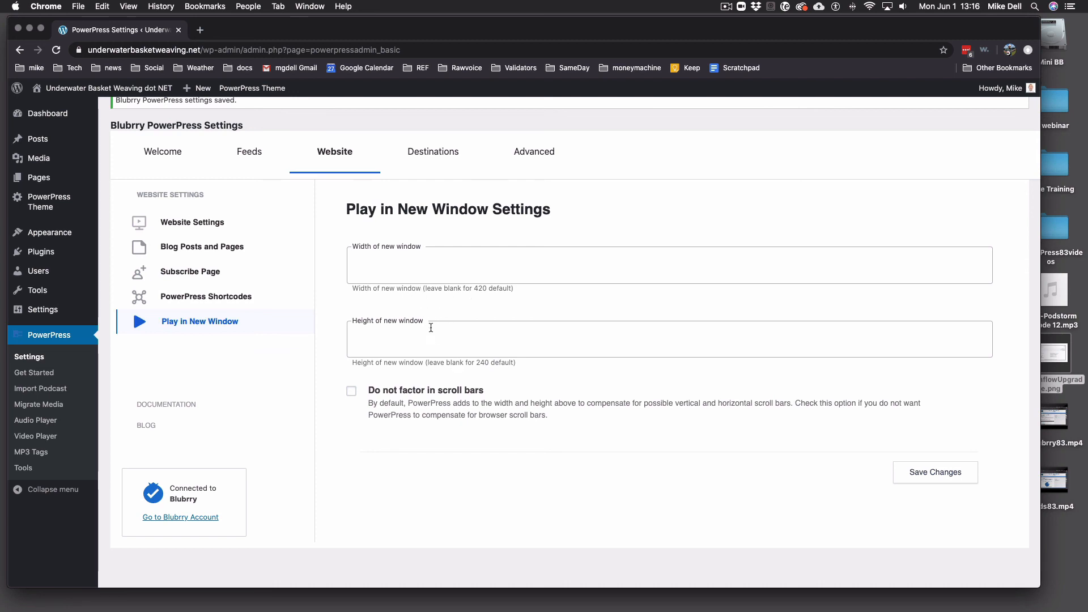
pyautogui.click(411, 269)
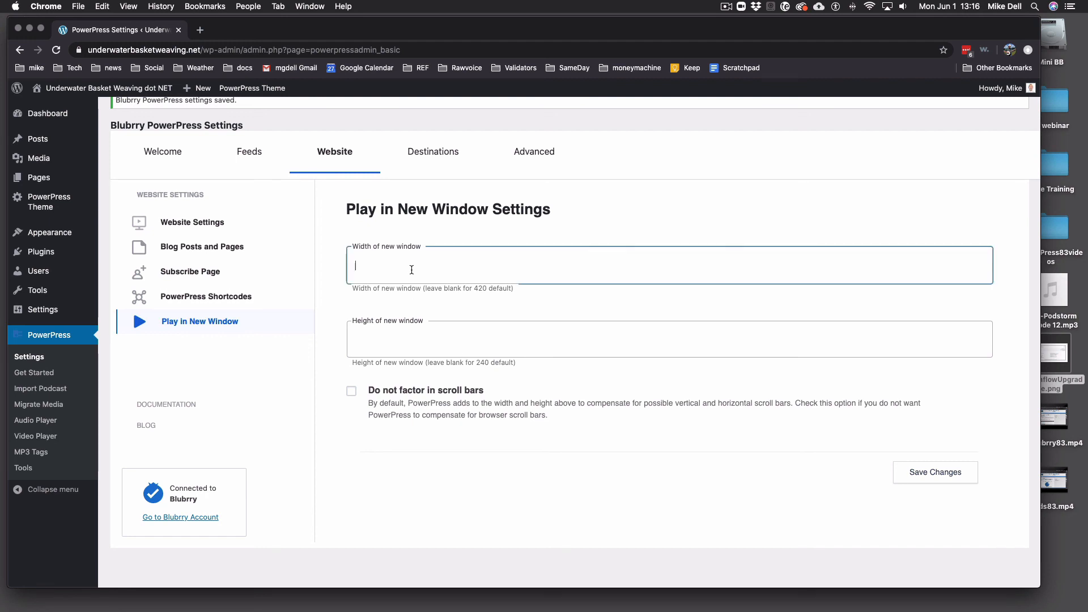
pyautogui.click(433, 340)
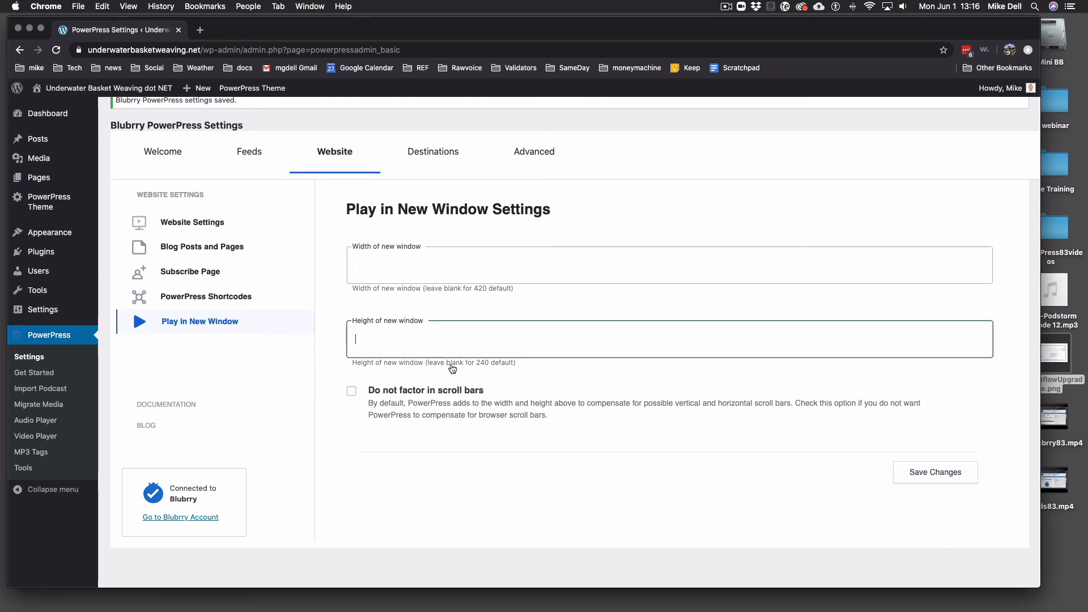
pyautogui.click(909, 485)
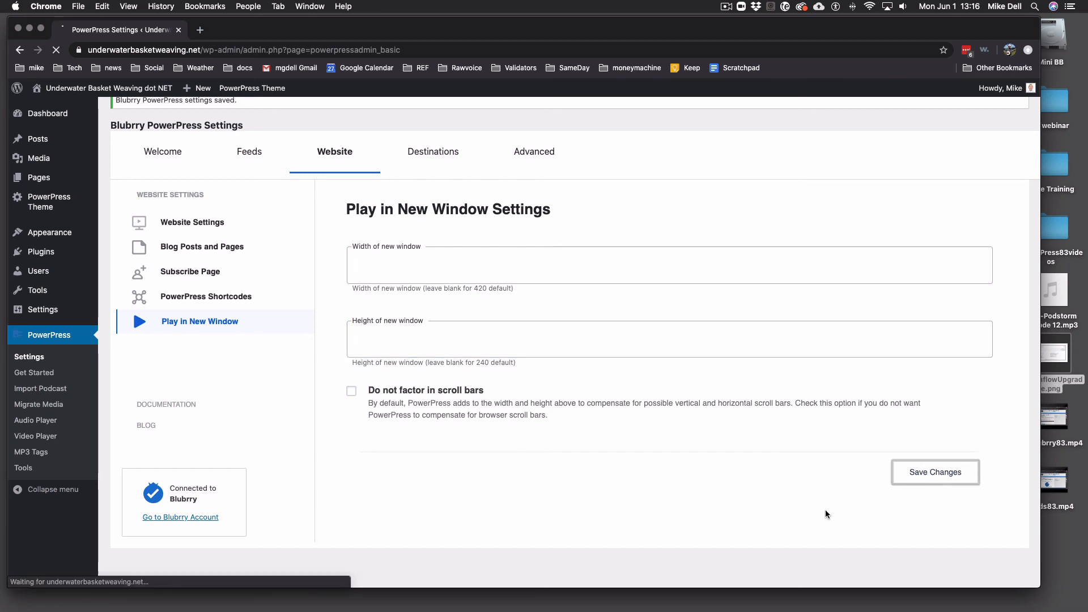